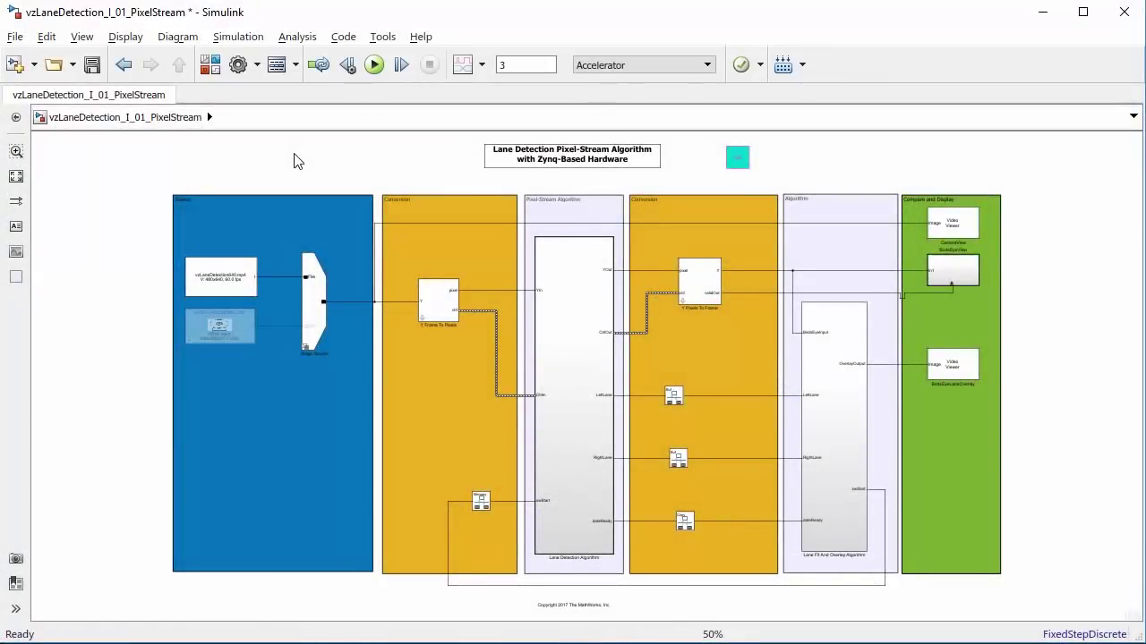
Step: Keep File as the active variant of the Image Source block, then fit the model in view
click(320, 299)
scroll(320, 300, up, 3)
scroll(321, 300, up, 3)
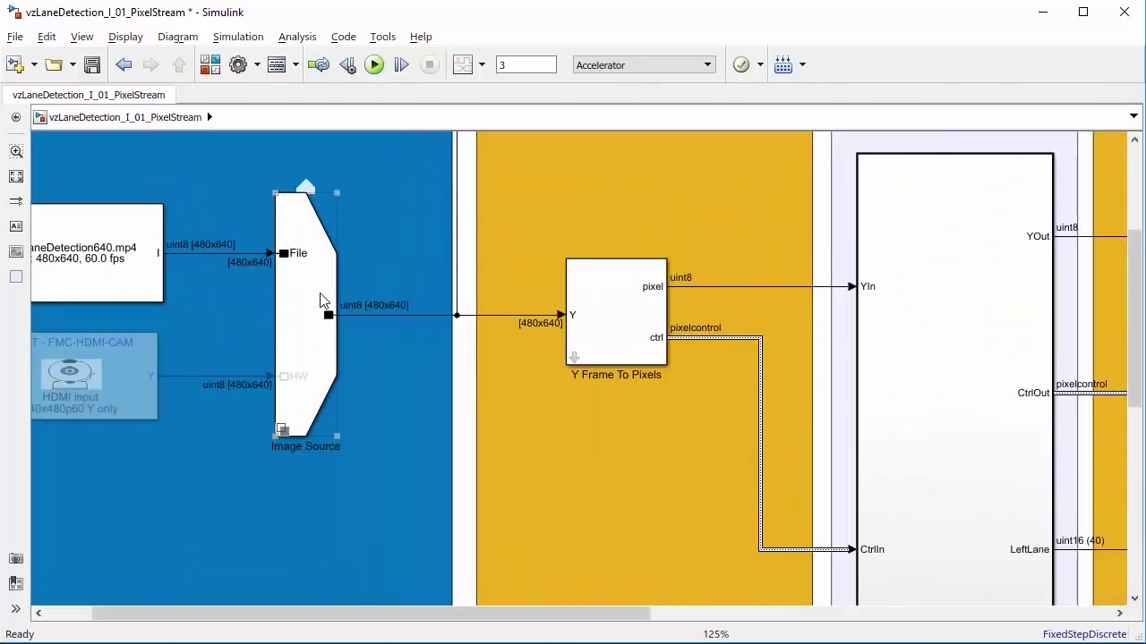
double_click(320, 300)
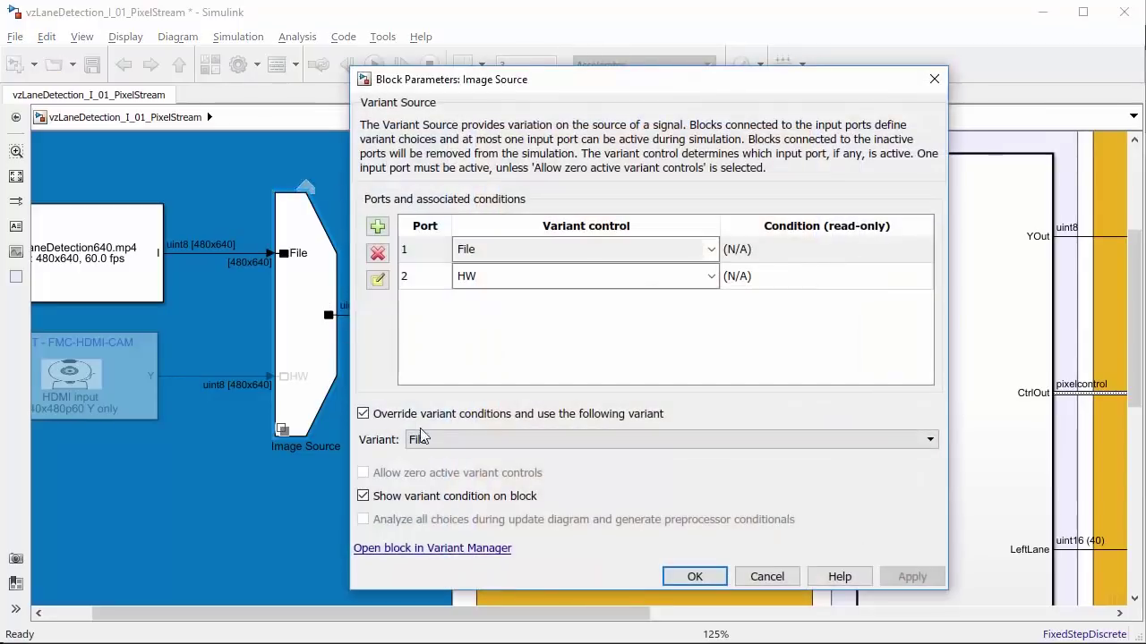
click(437, 446)
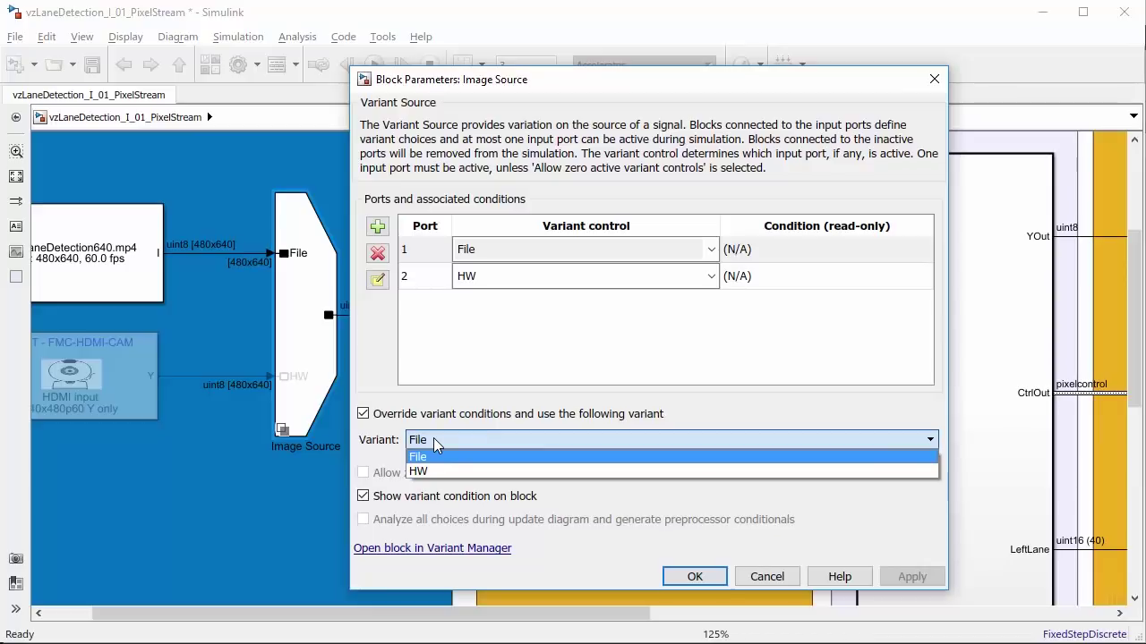
click(434, 442)
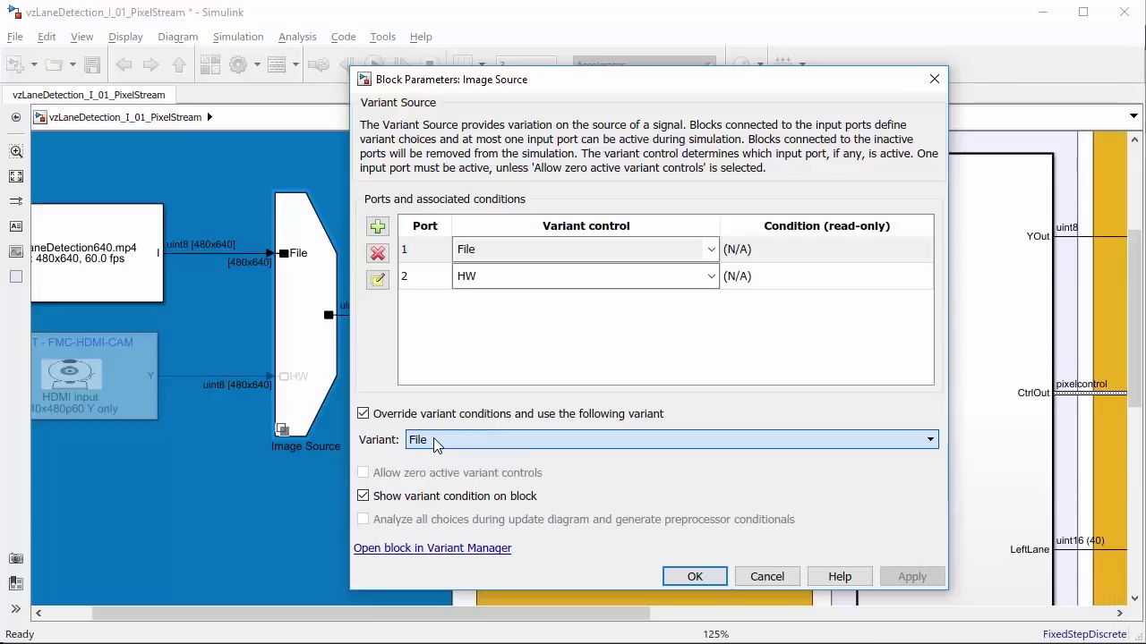
click(696, 577)
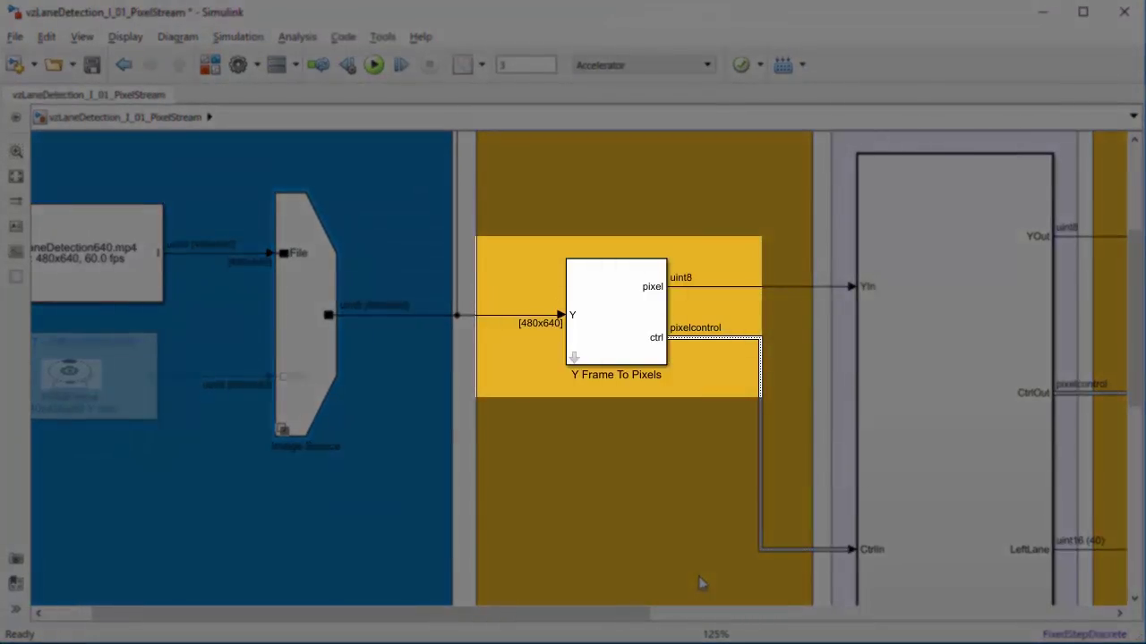
key(space)
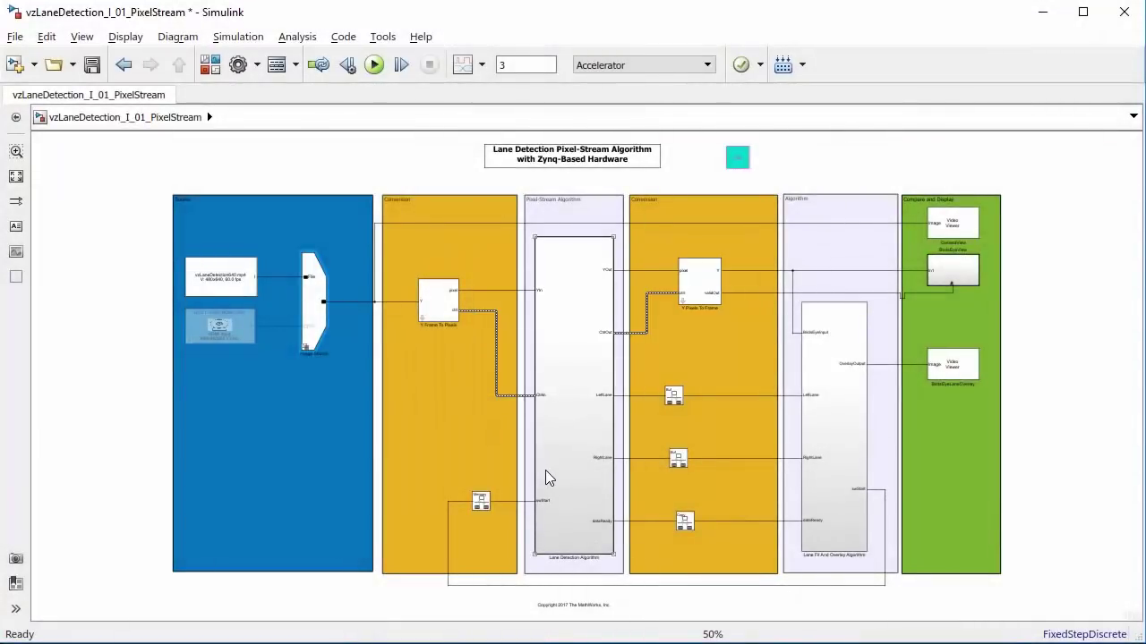
Step: Inspect the Lane Detection Algorithm subsystem's CtrlInterface code and ROI Selector parameters
double_click(545, 471)
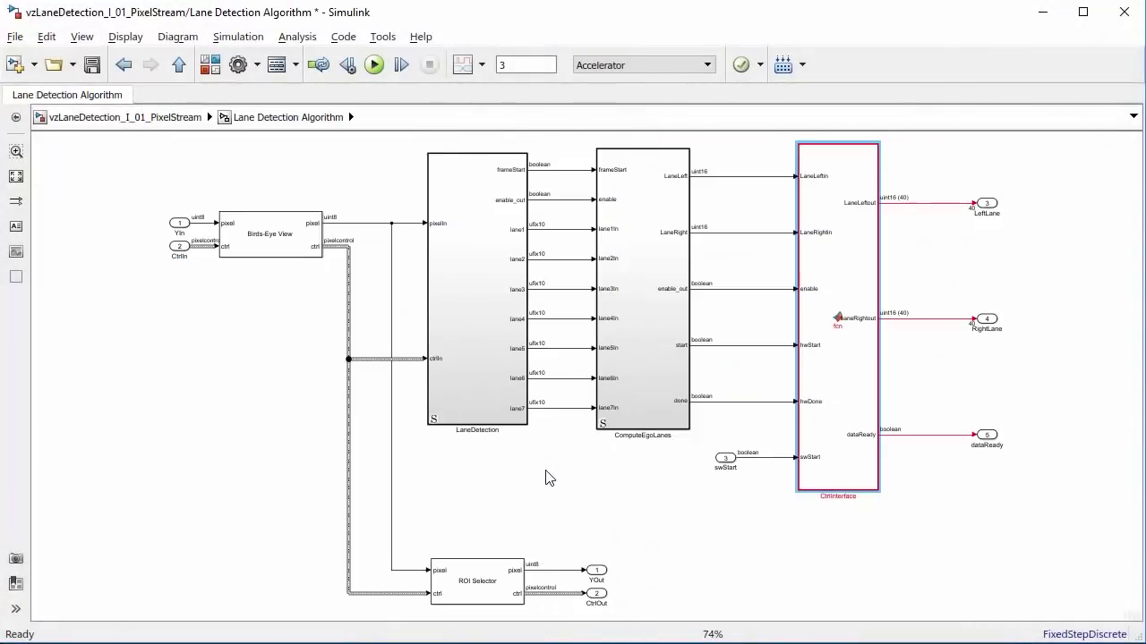
double_click(813, 440)
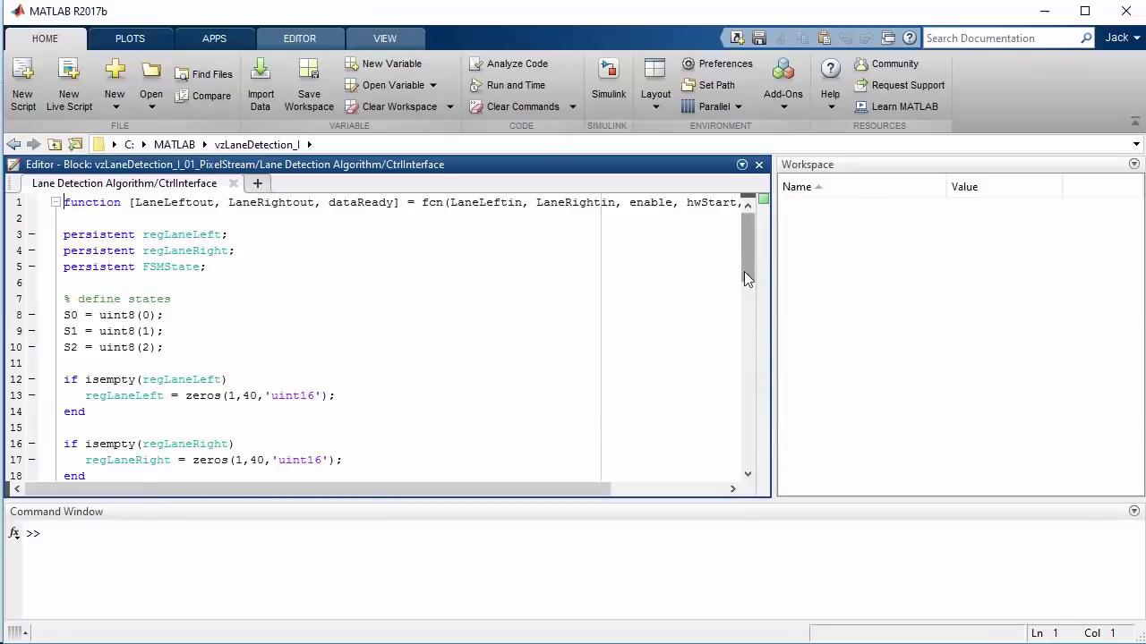
drag(744, 278, 751, 442)
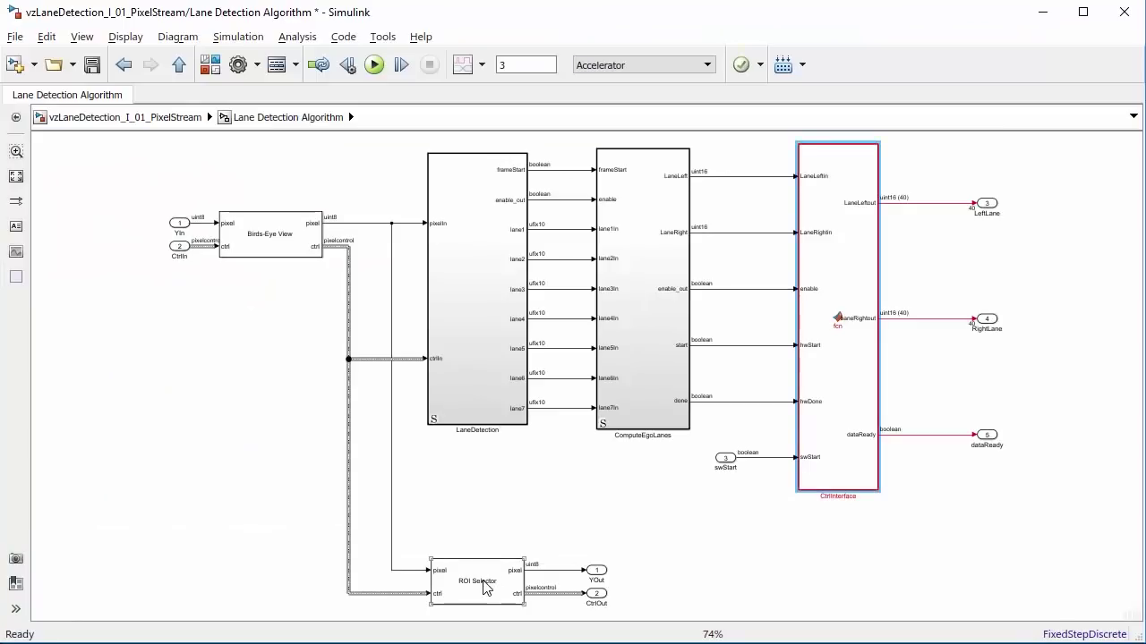
double_click(484, 587)
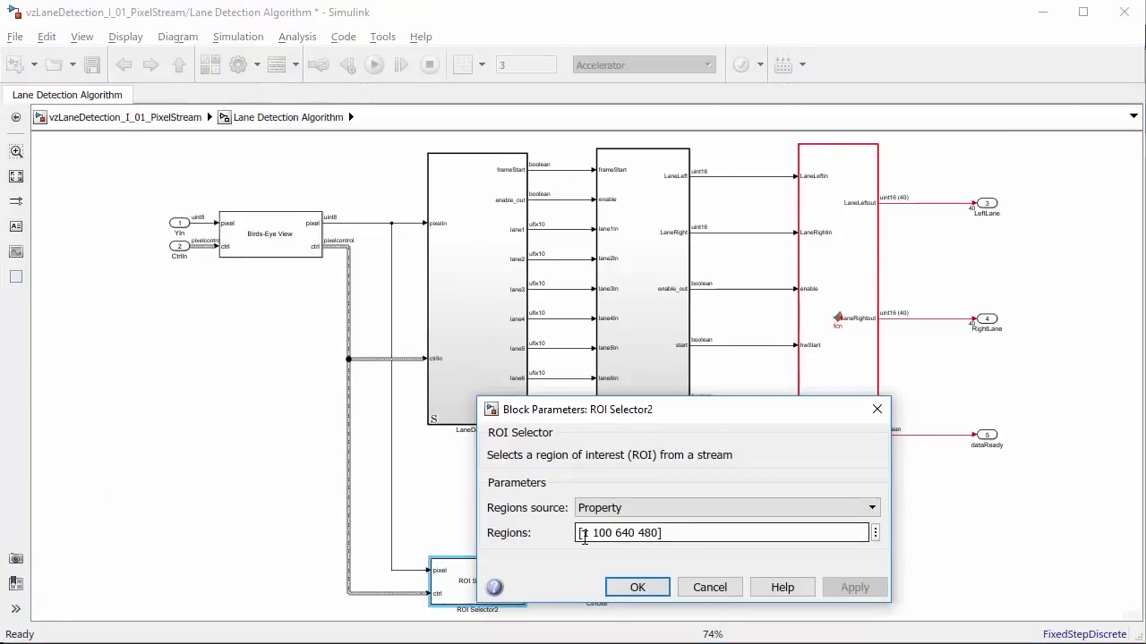
click(613, 592)
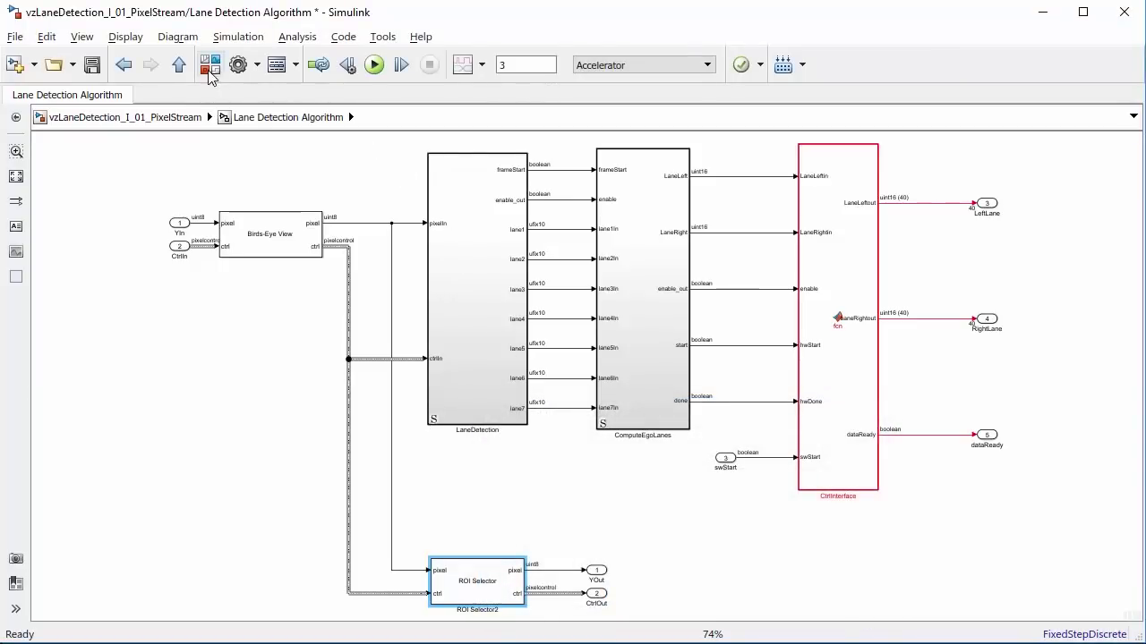
Step: Inspect the Driver function code inside the Lane Fit And Overlay Algorithm subsystem
click(179, 64)
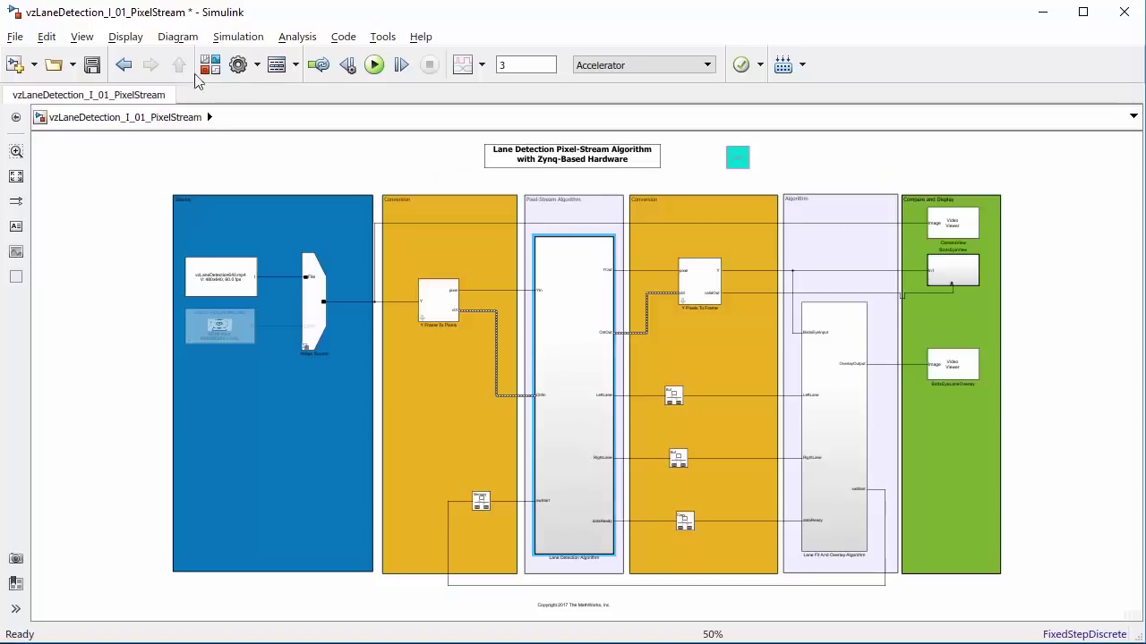
double_click(824, 538)
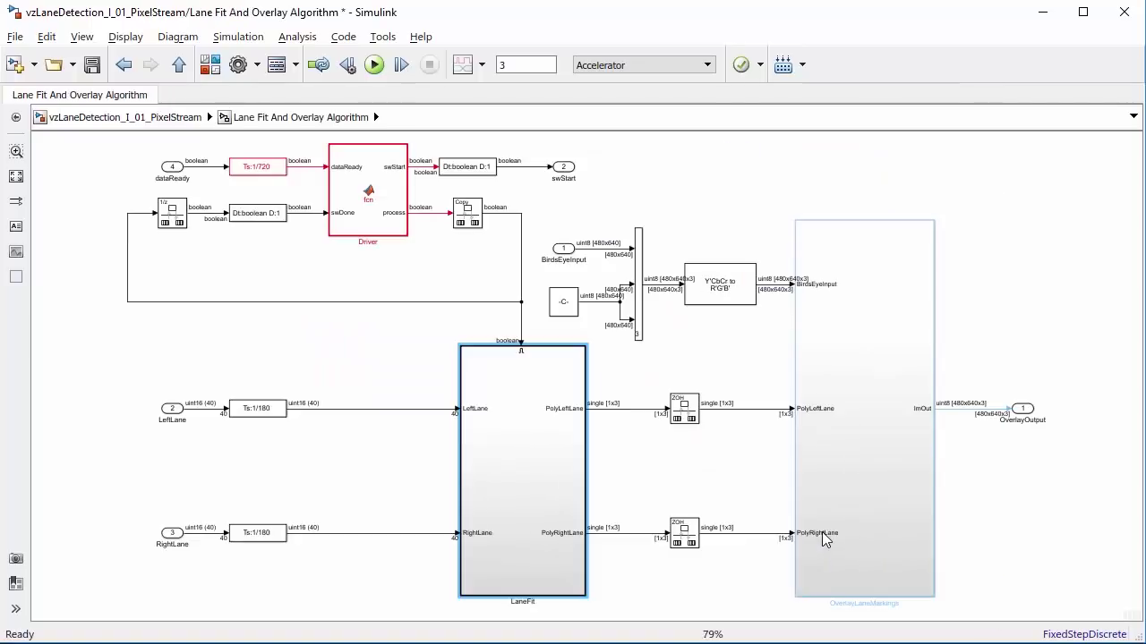
click(397, 198)
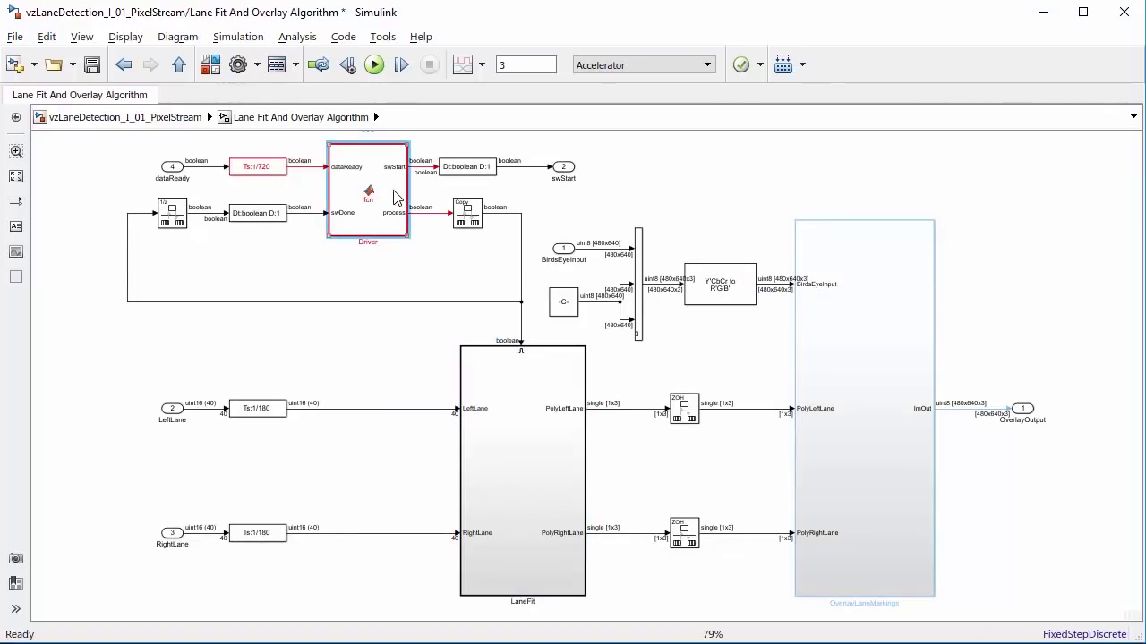
double_click(394, 198)
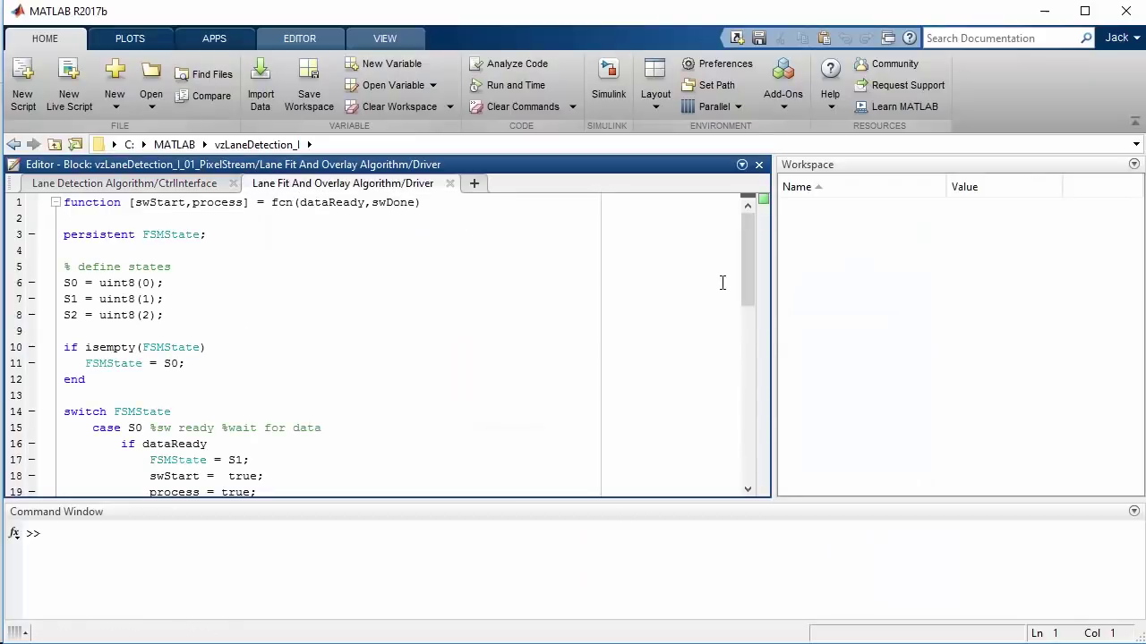
drag(746, 305, 747, 349)
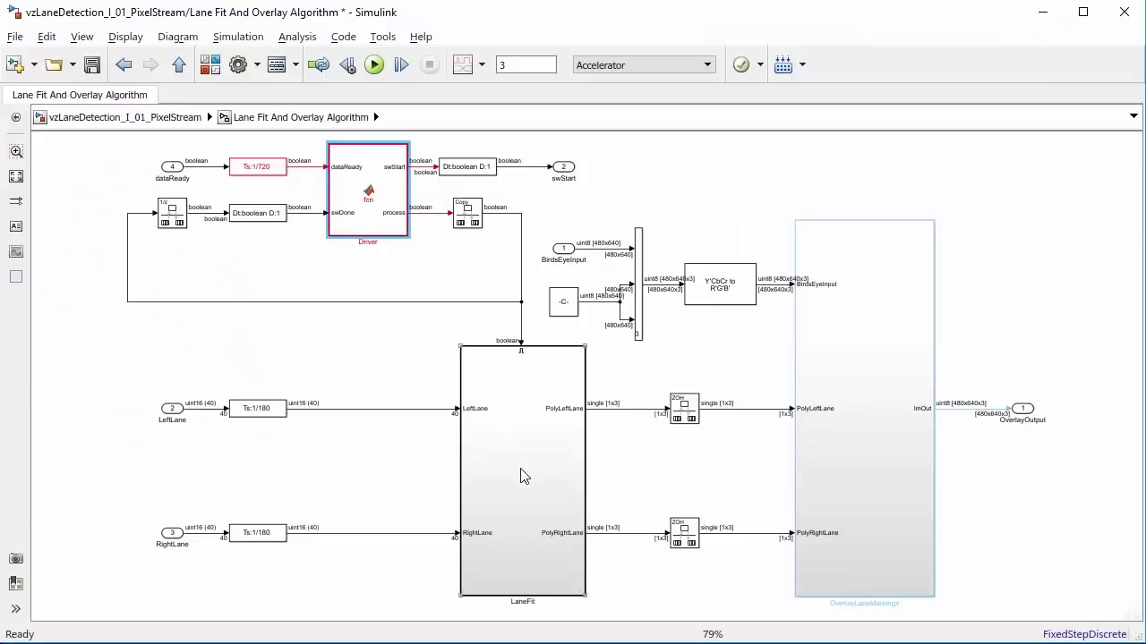
Step: Review the FitPolyLeftLane and OverlayPolyLeftLane function code in the LaneFit and OverlayLaneMarkings subsystems
double_click(527, 483)
double_click(680, 320)
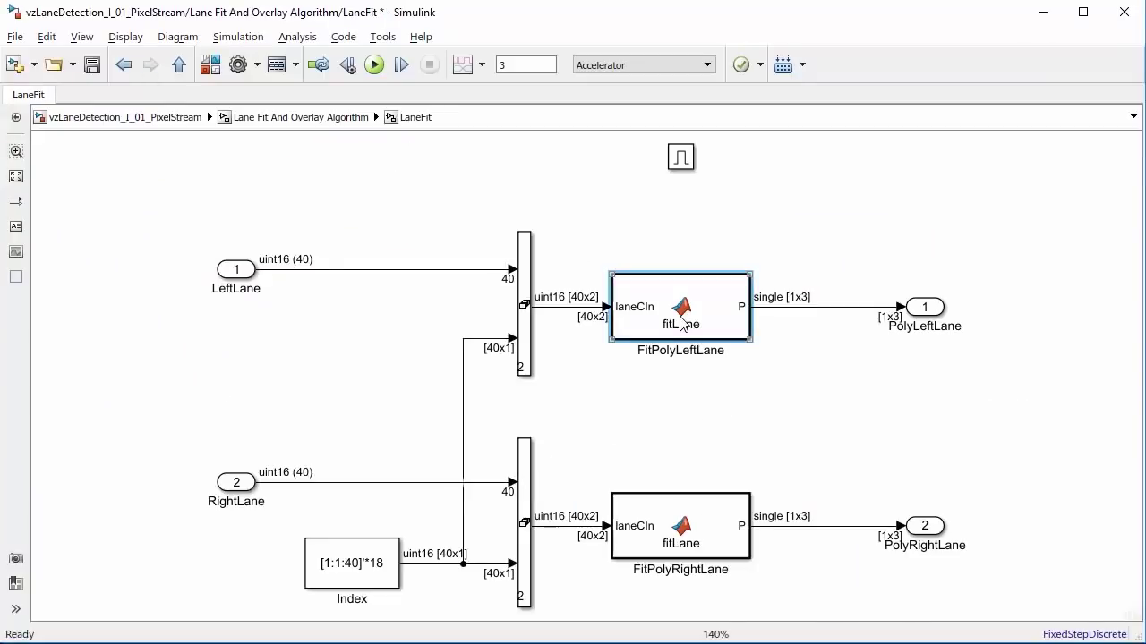
drag(745, 261, 745, 448)
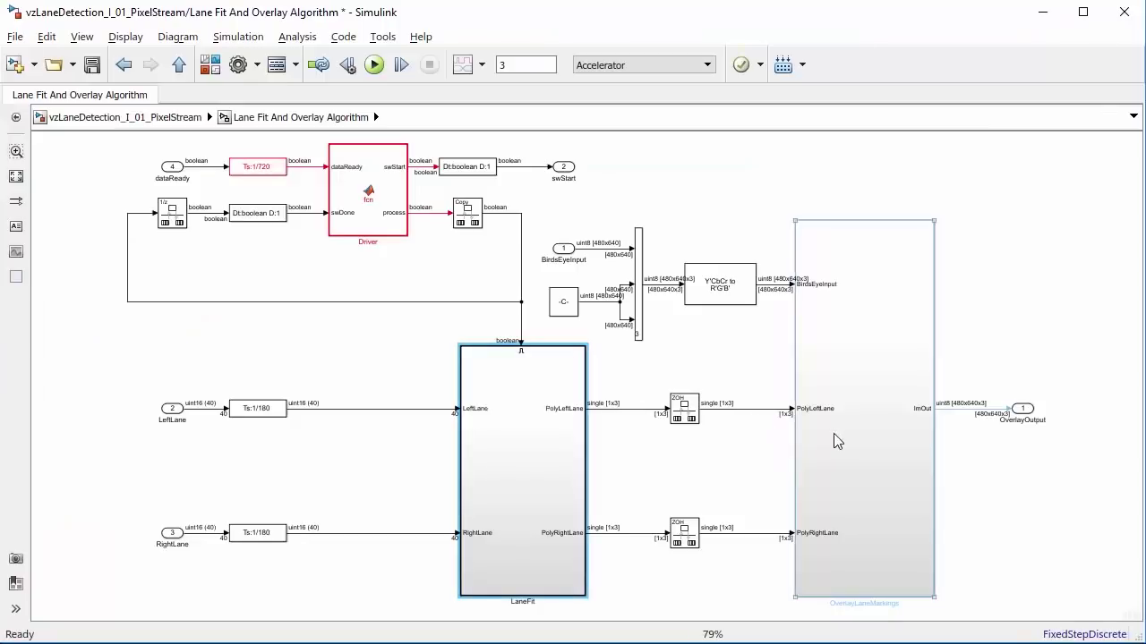
double_click(837, 440)
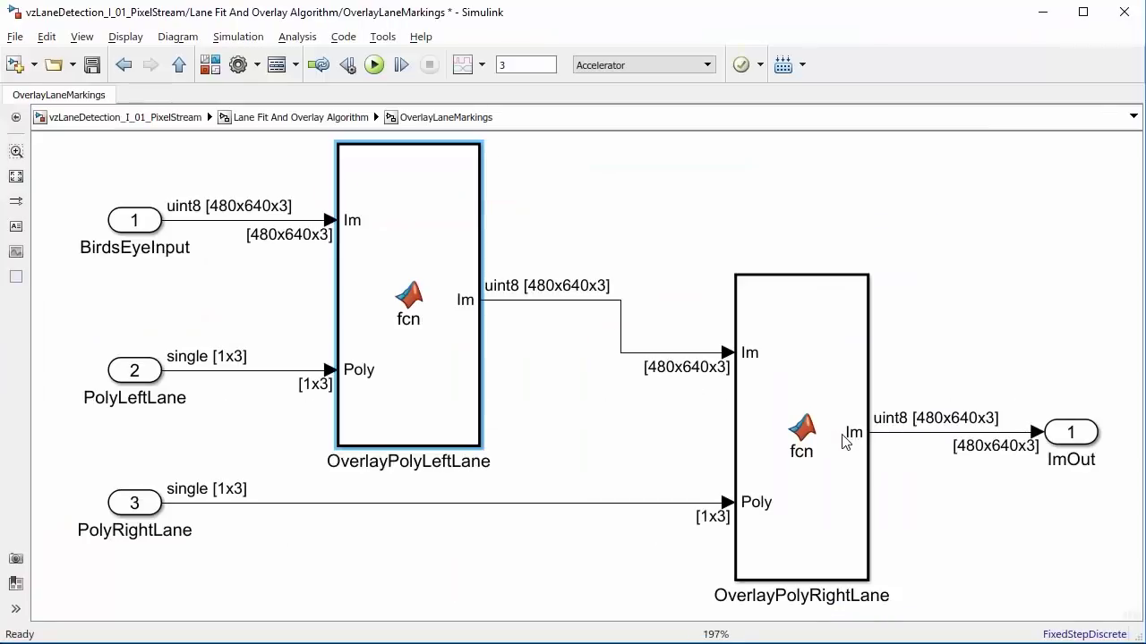
double_click(421, 301)
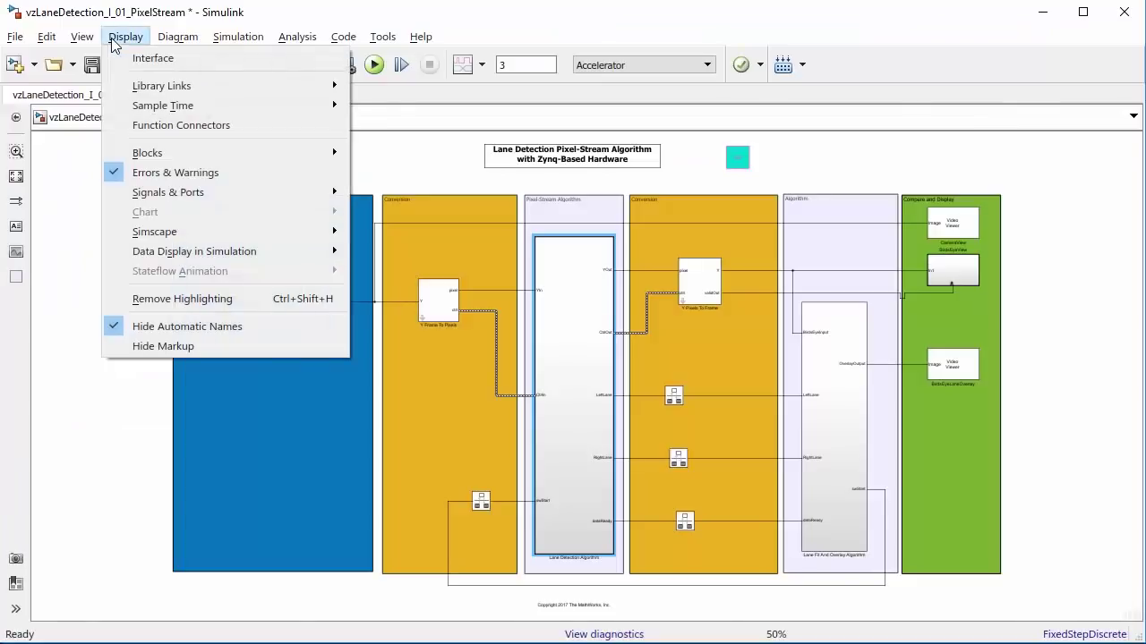
Step: Show the sample time legend with discrete rates as 1/Period, moved aside
click(398, 112)
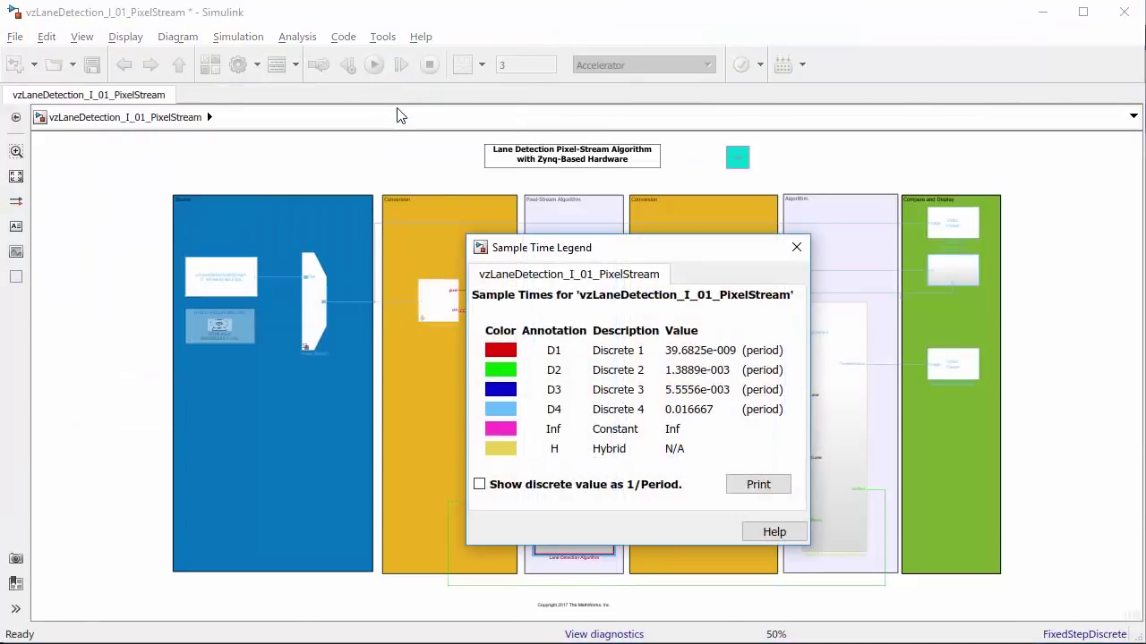
click(479, 484)
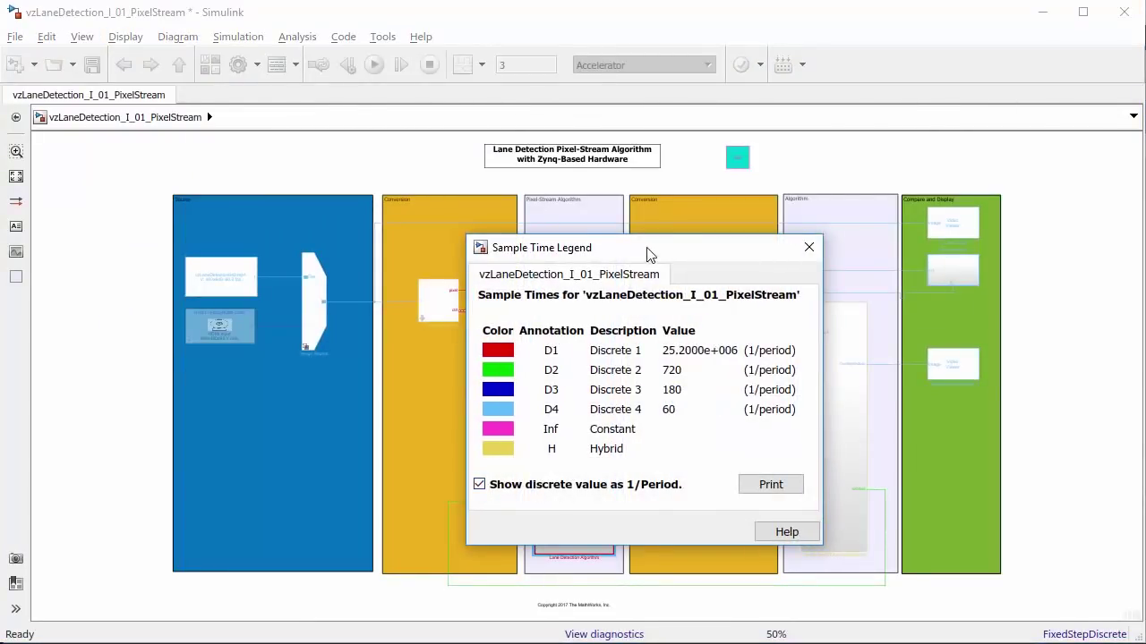
drag(651, 254, 333, 244)
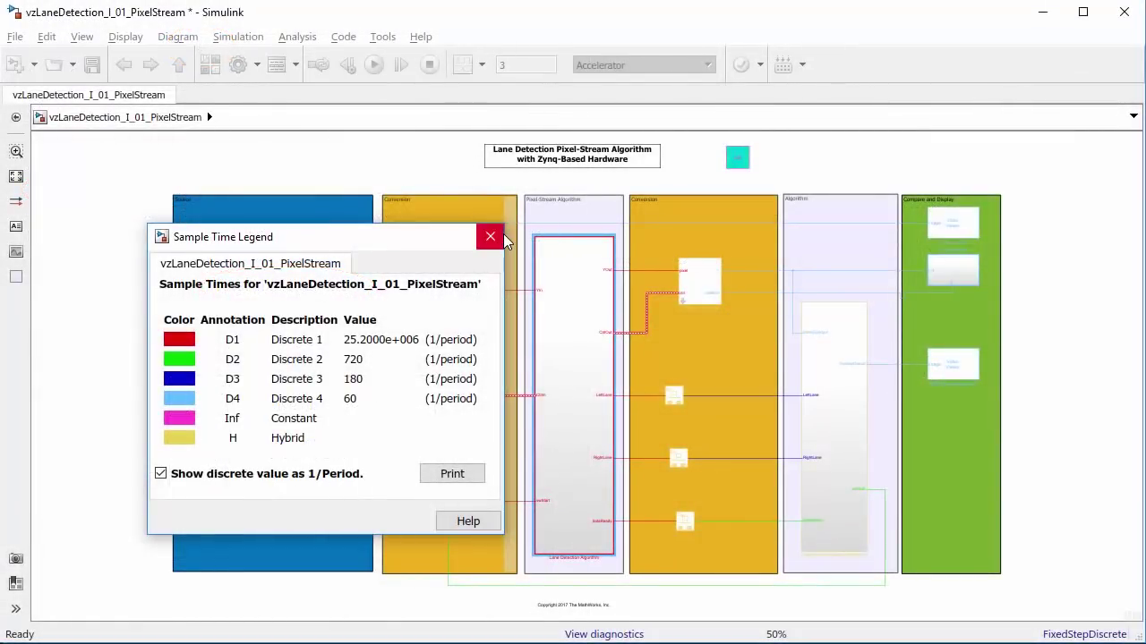
Step: Close the sample time legend and run the lane detection simulation
click(501, 236)
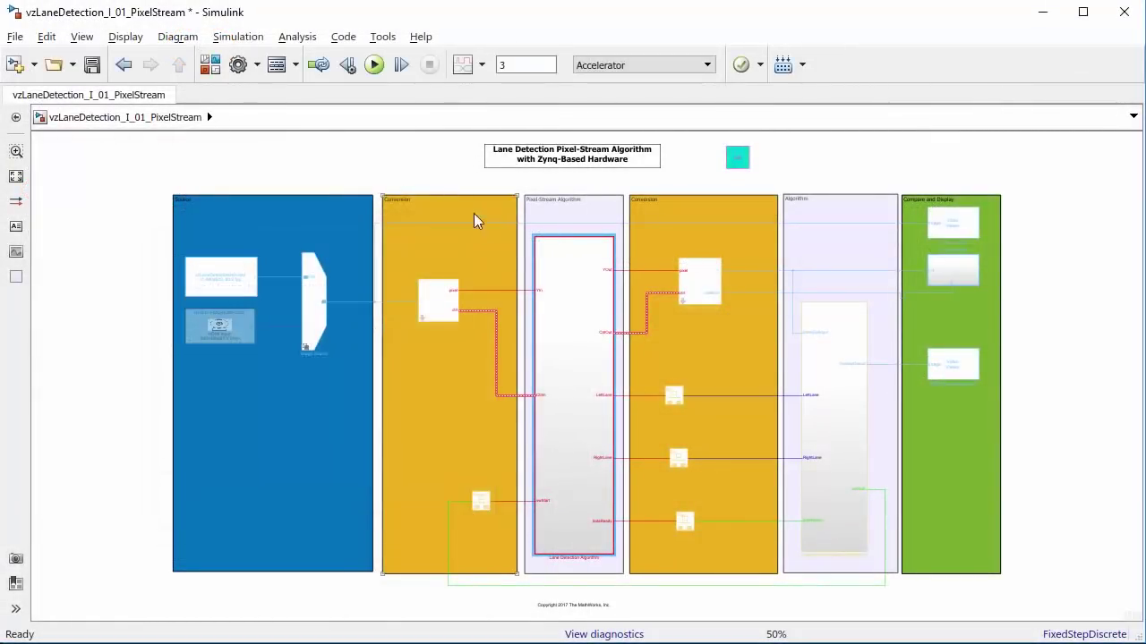
click(374, 66)
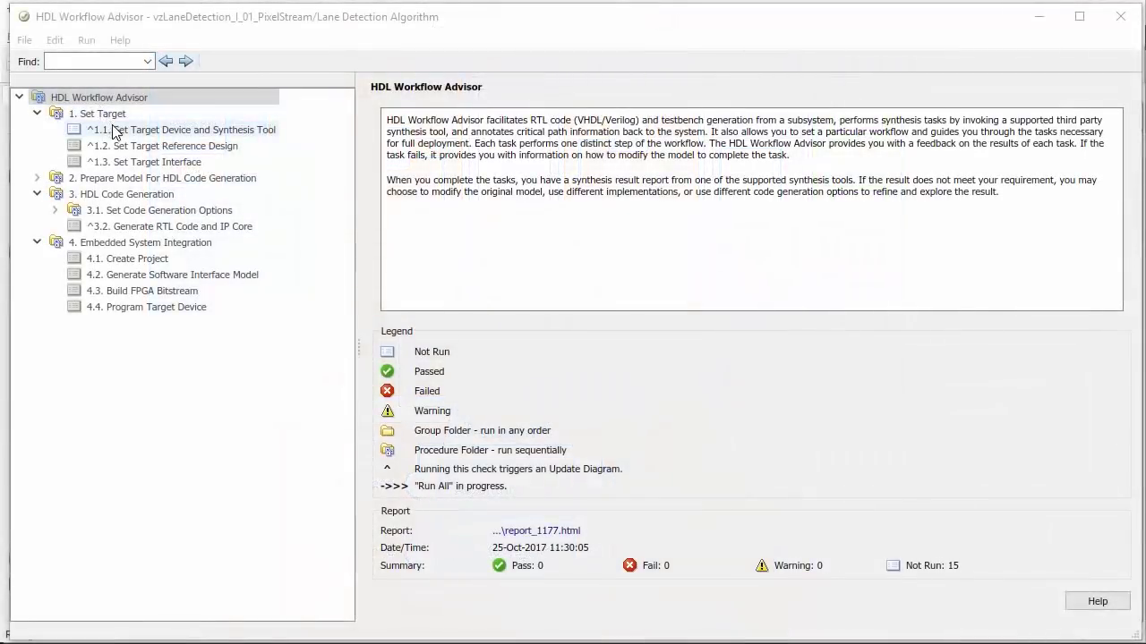
Step: Review target device and reference design settings, keeping LeftLane mapped to AXI4-Lite
click(117, 131)
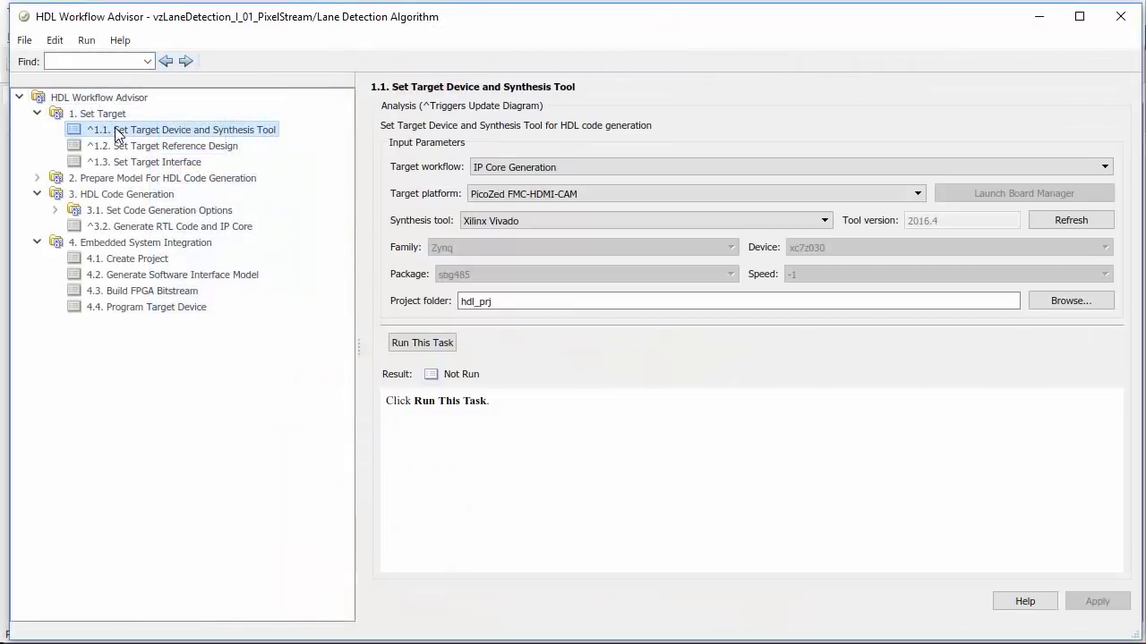
click(118, 146)
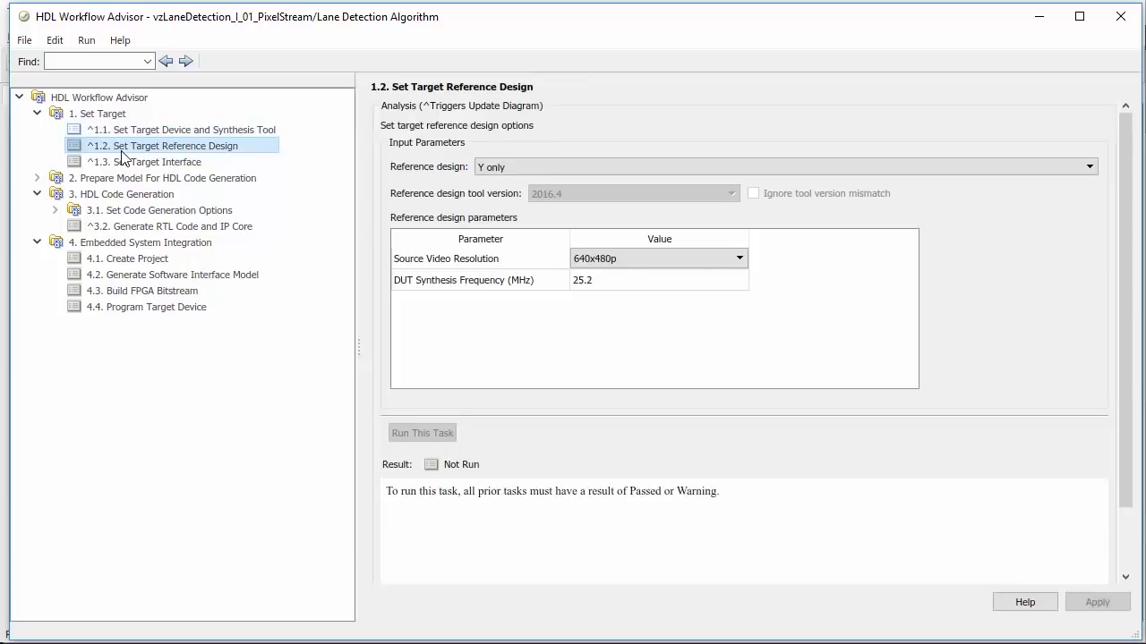
click(124, 162)
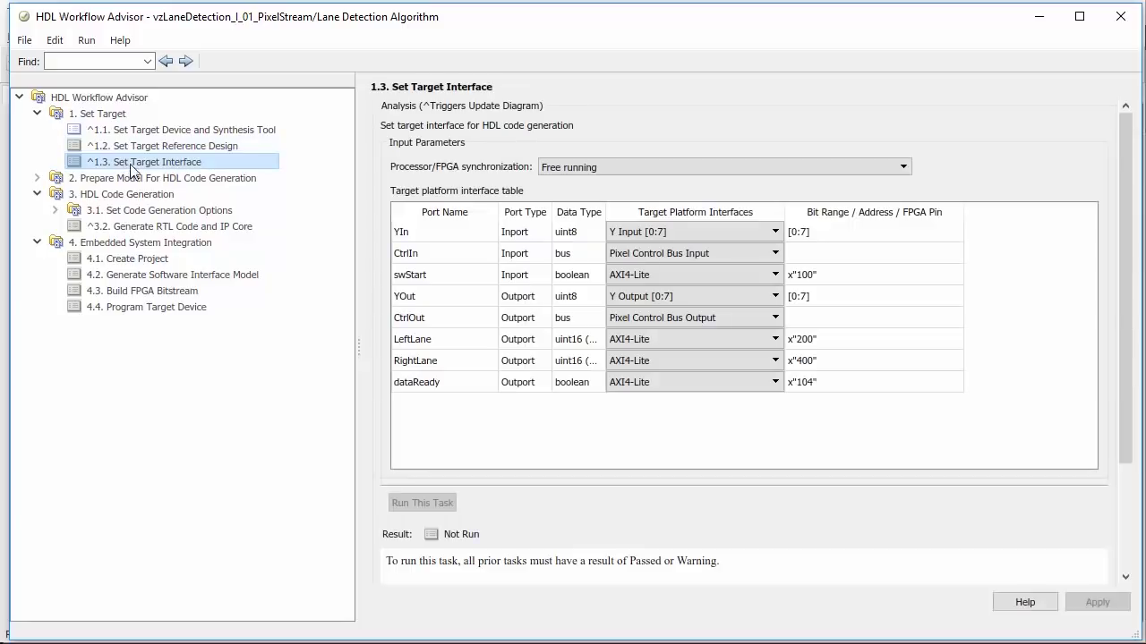
click(619, 340)
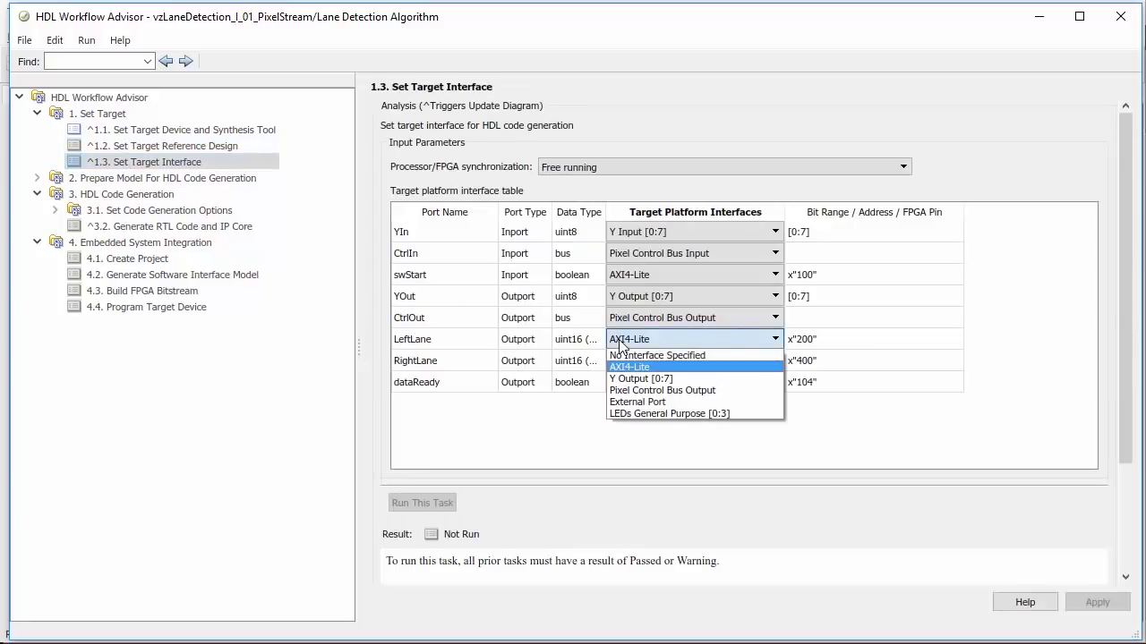
click(619, 344)
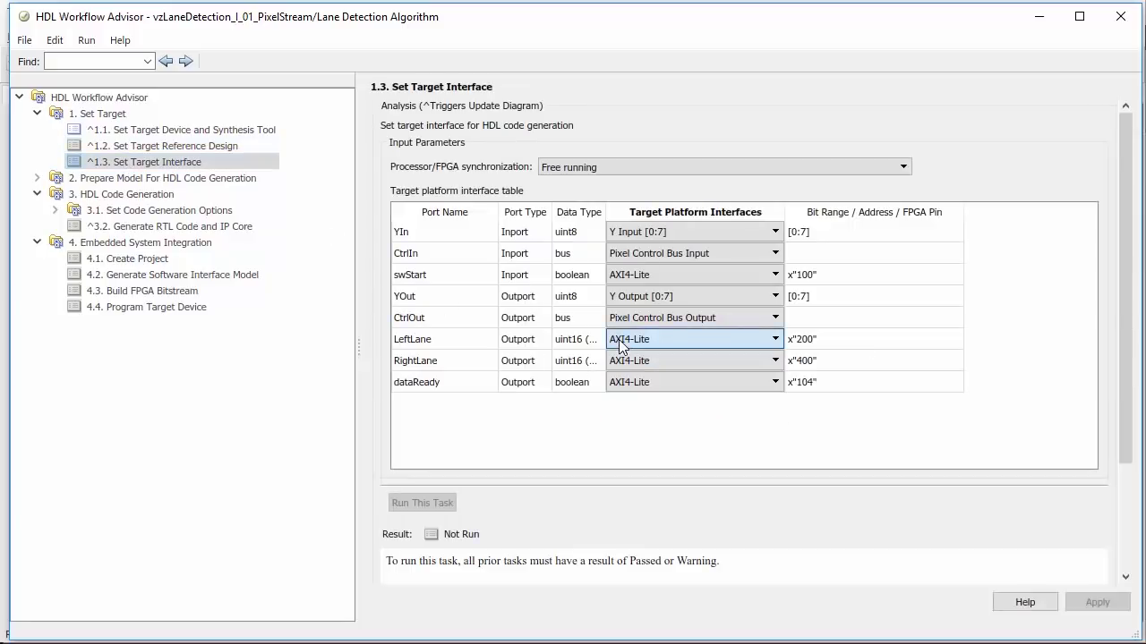
Step: Run all HDL Workflow Advisor tasks through 4.3 Build FPGA Bitstream
click(154, 275)
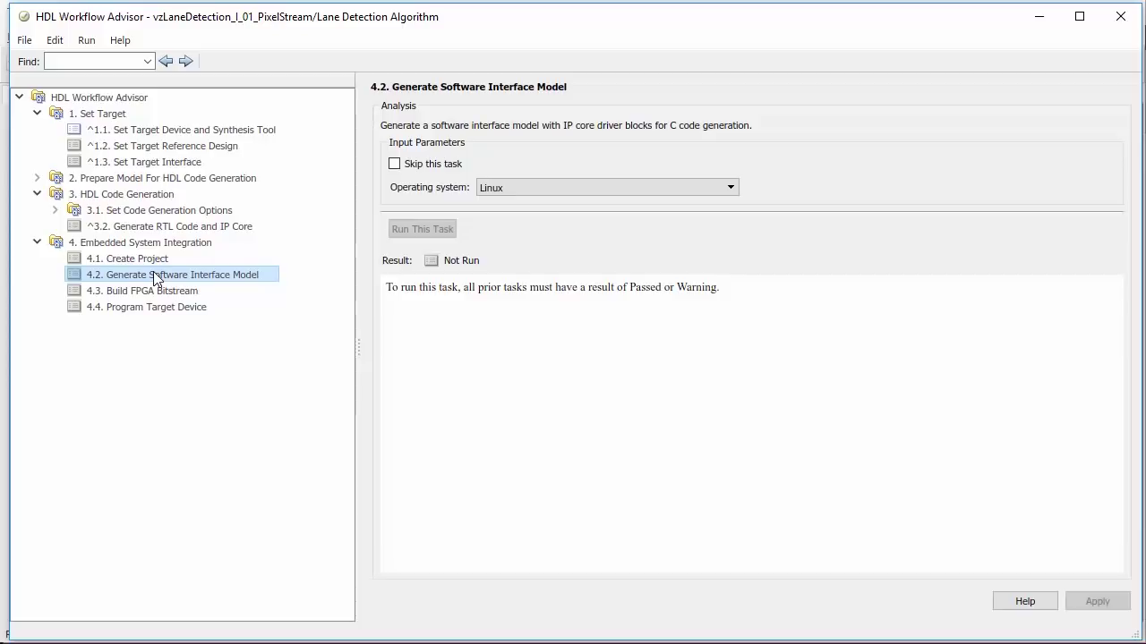
click(155, 292)
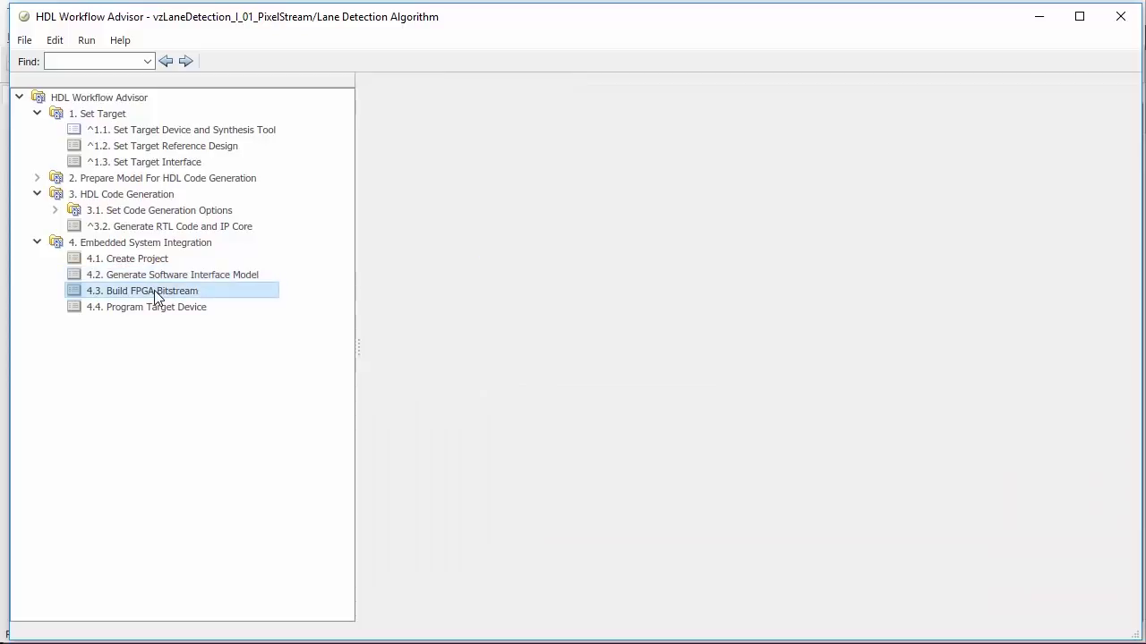
right_click(156, 295)
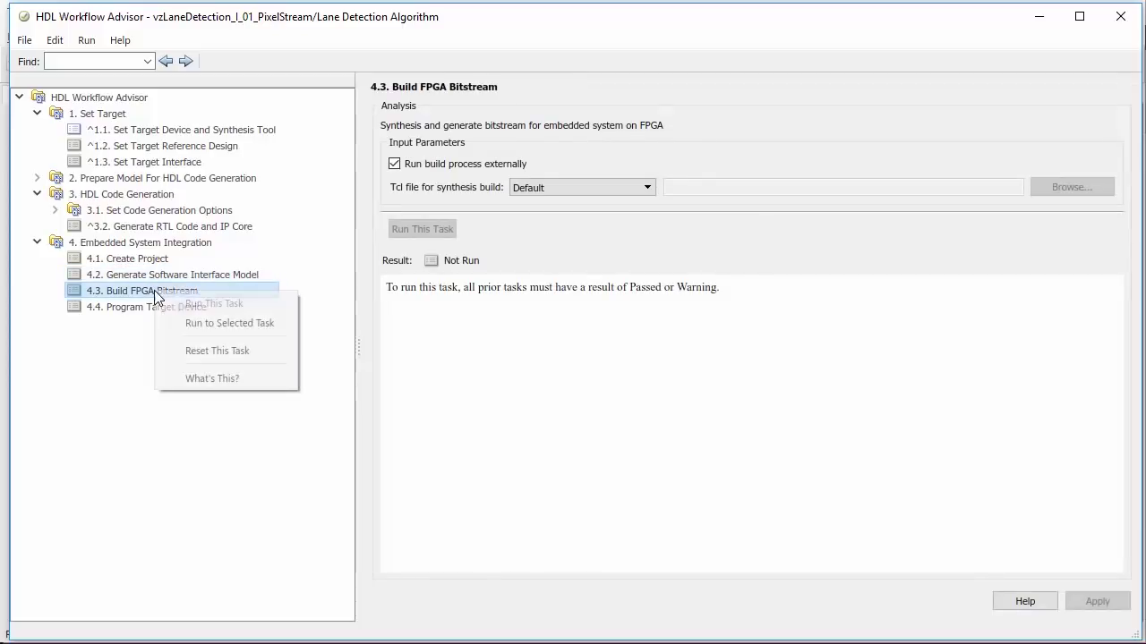
click(192, 324)
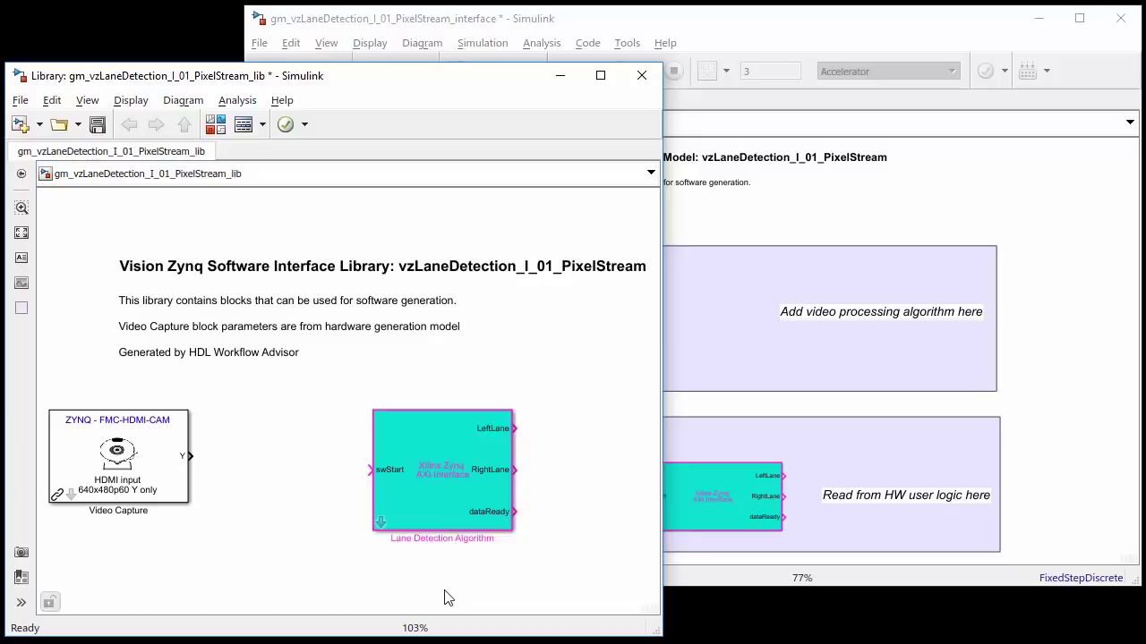
Step: Check the AXI4-Lite blocks inside the interface model's Lane Detection Algorithm, then return to top level
click(1060, 494)
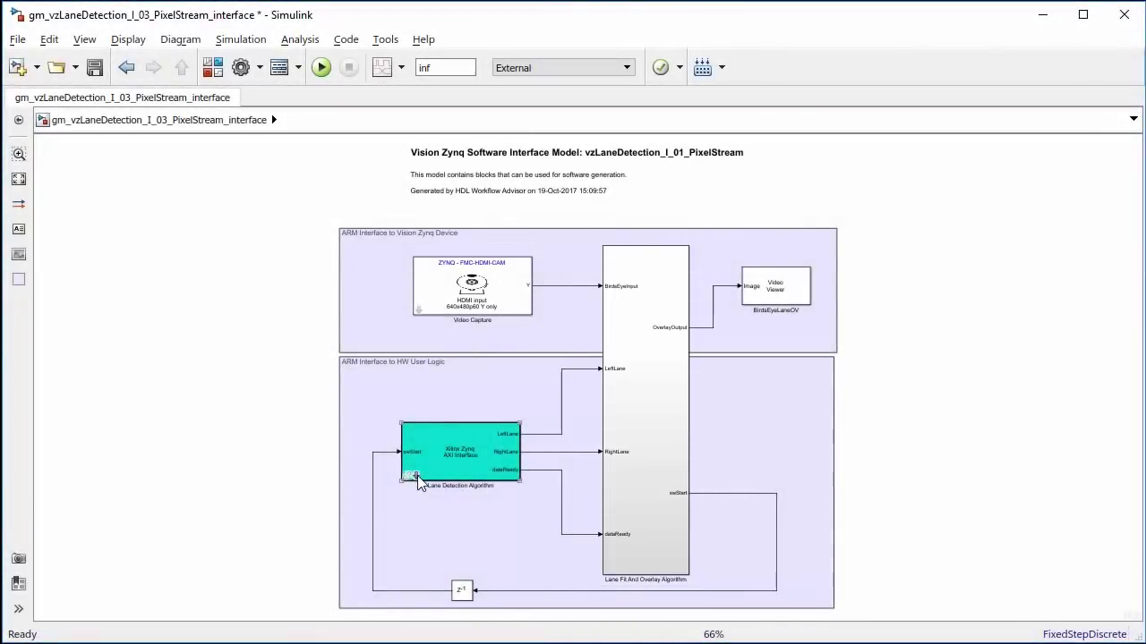
double_click(418, 479)
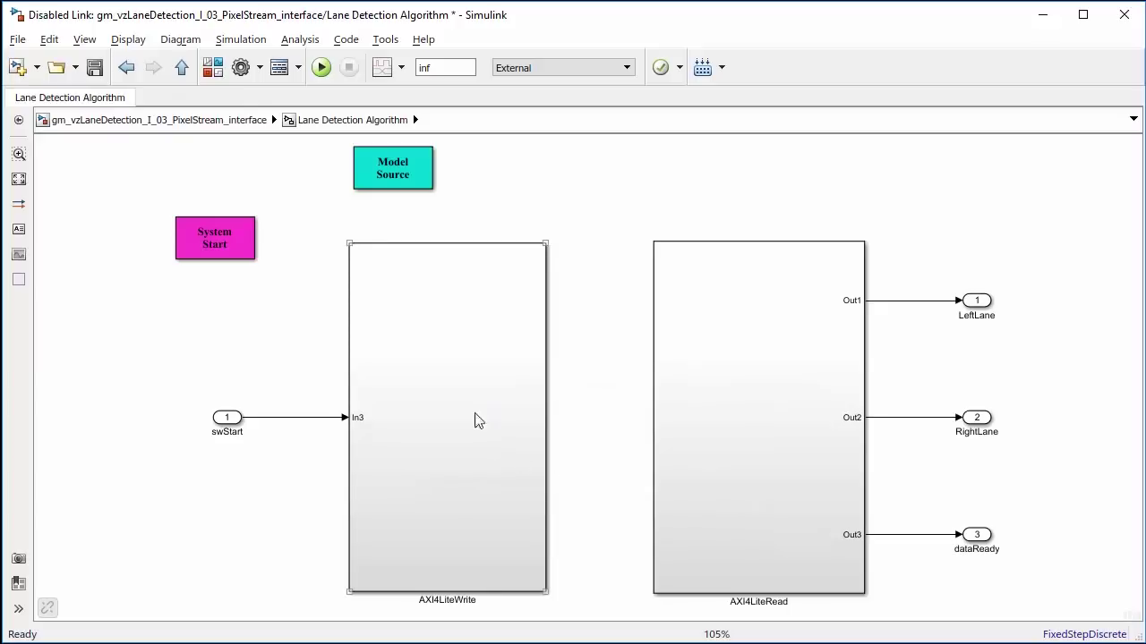
click(182, 68)
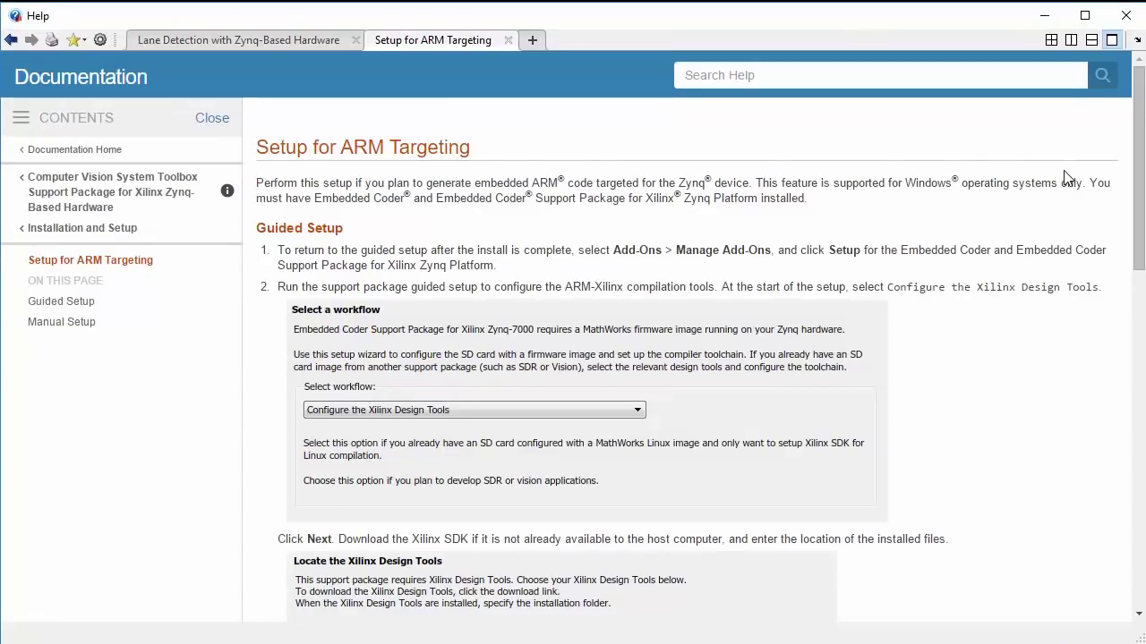
Step: Scroll through the Setup for ARM Targeting Guided Setup steps to the Xilinx SDK folder
scroll(1000, 261, down, 2)
scroll(1000, 260, down, 3)
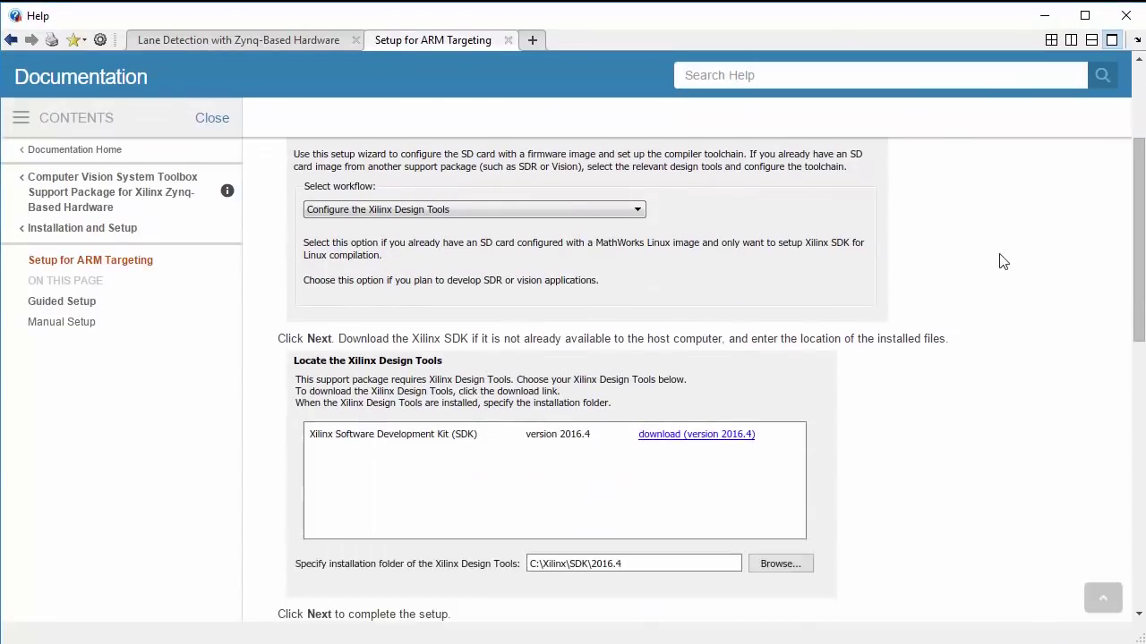
scroll(990, 284, down, 5)
scroll(991, 283, down, 1)
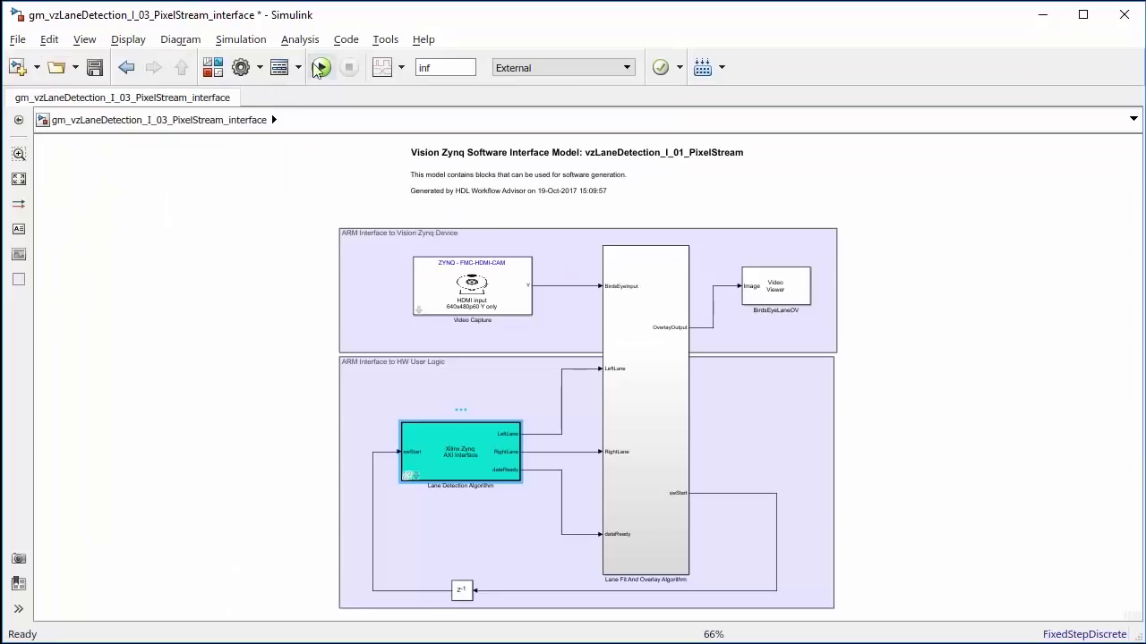
click(346, 40)
click(597, 102)
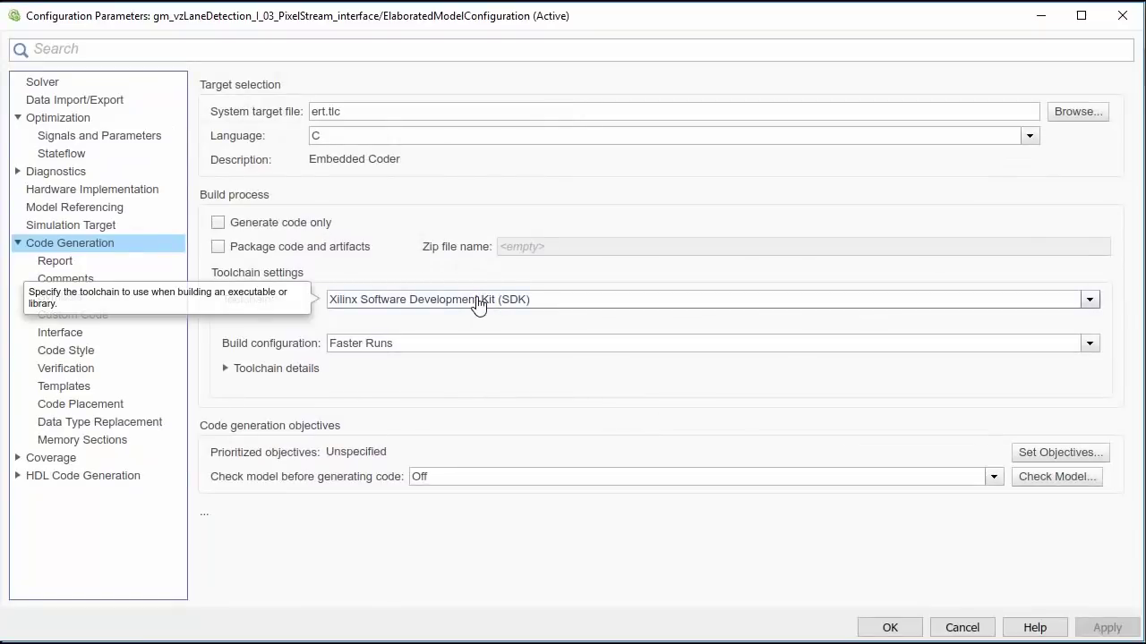
click(81, 333)
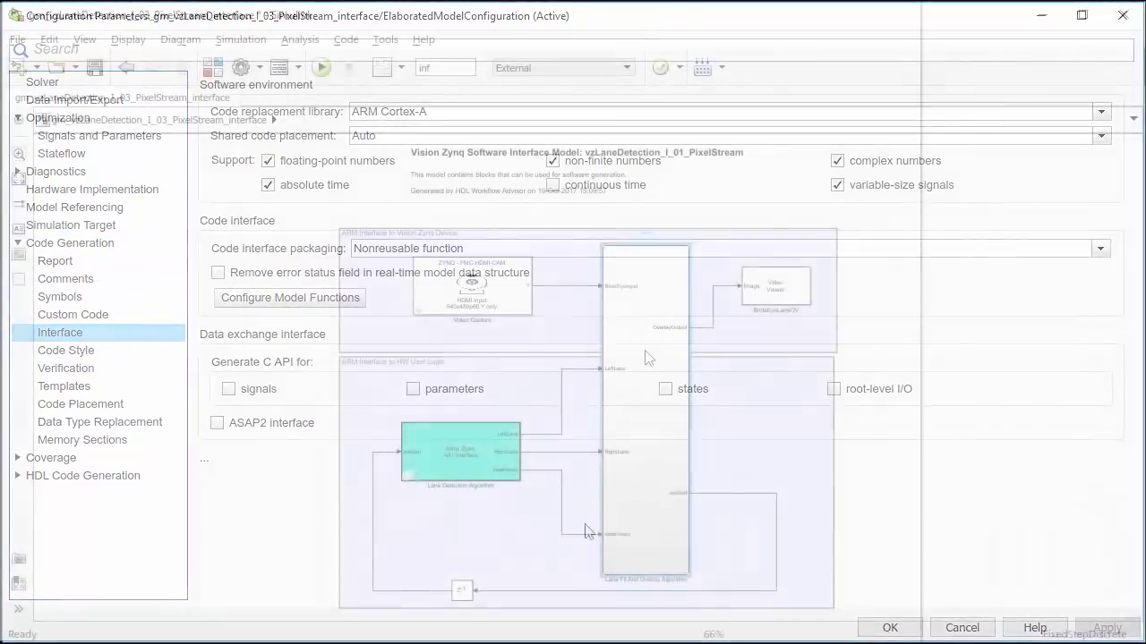